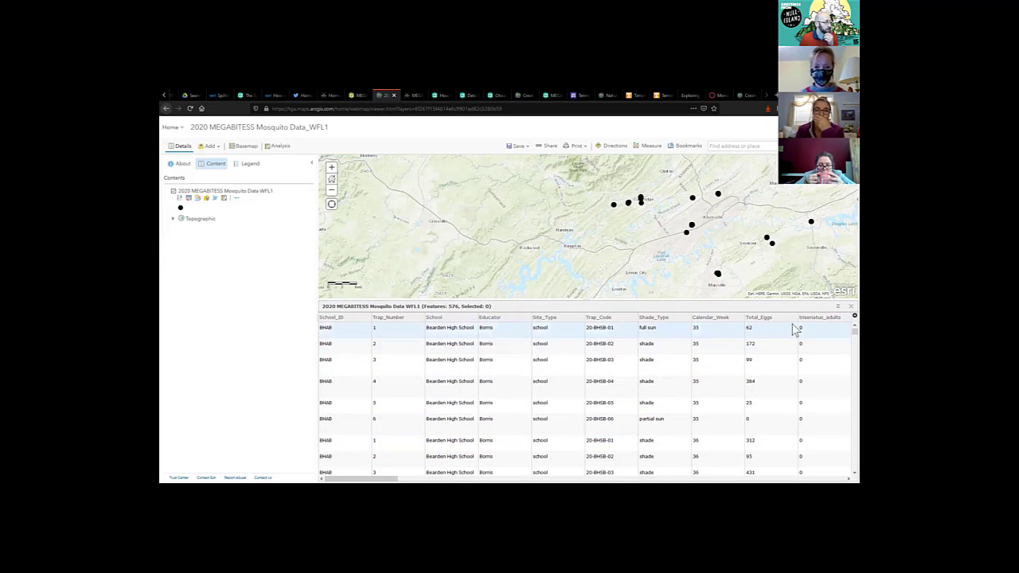
Step: Close the attribute table and style the mosquito data layer by Total_Eggs, keeping the Counts and Amounts (Size) drawing style
left_click(851, 306)
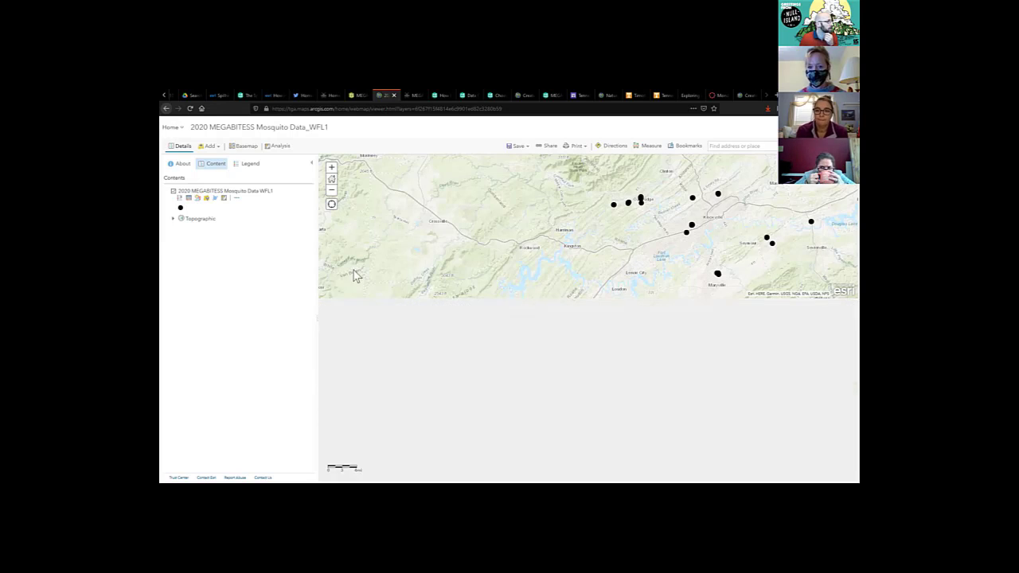
left_click(198, 199)
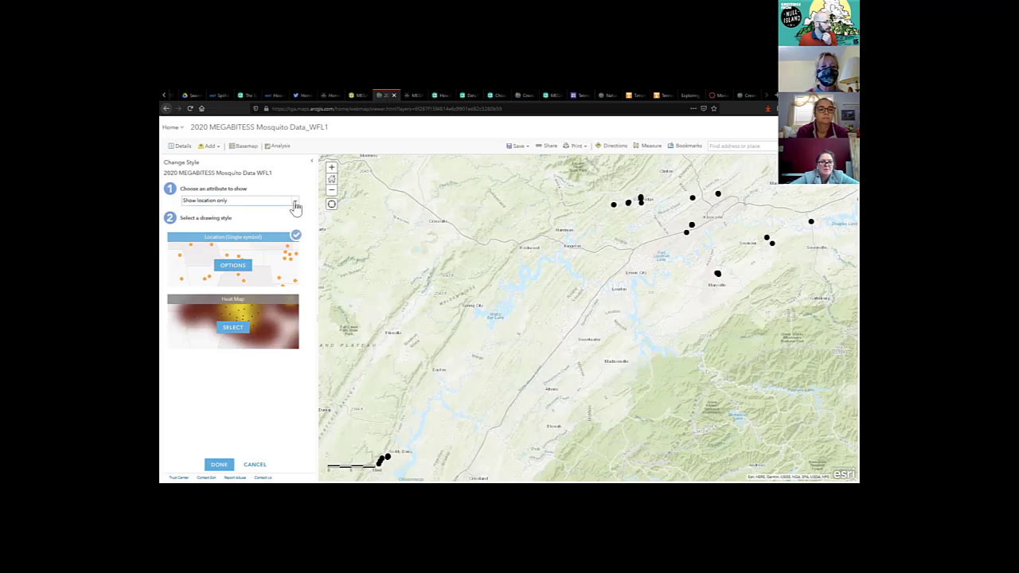
left_click(293, 202)
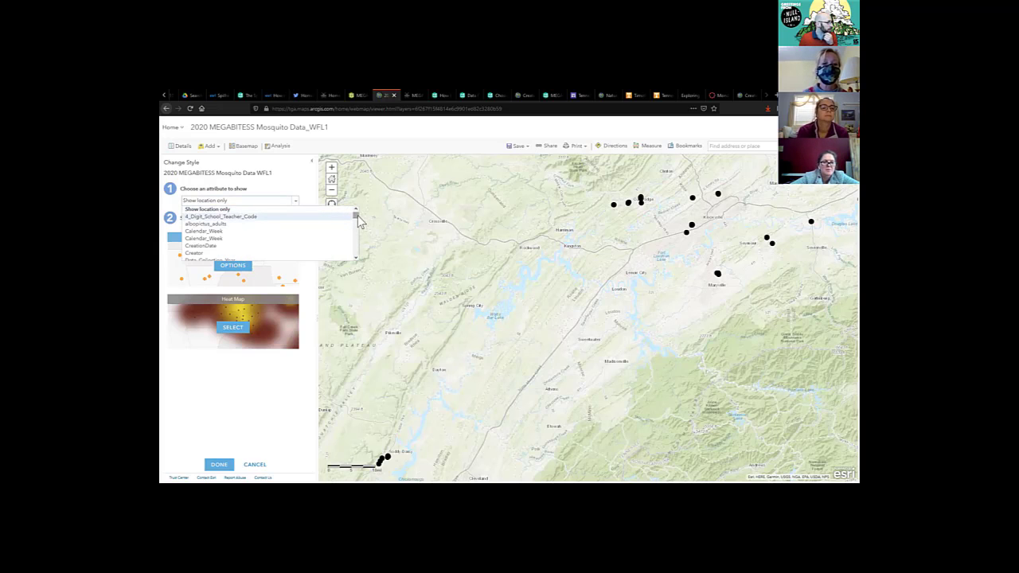
left_click_drag(356, 216, 358, 246)
left_click(196, 220)
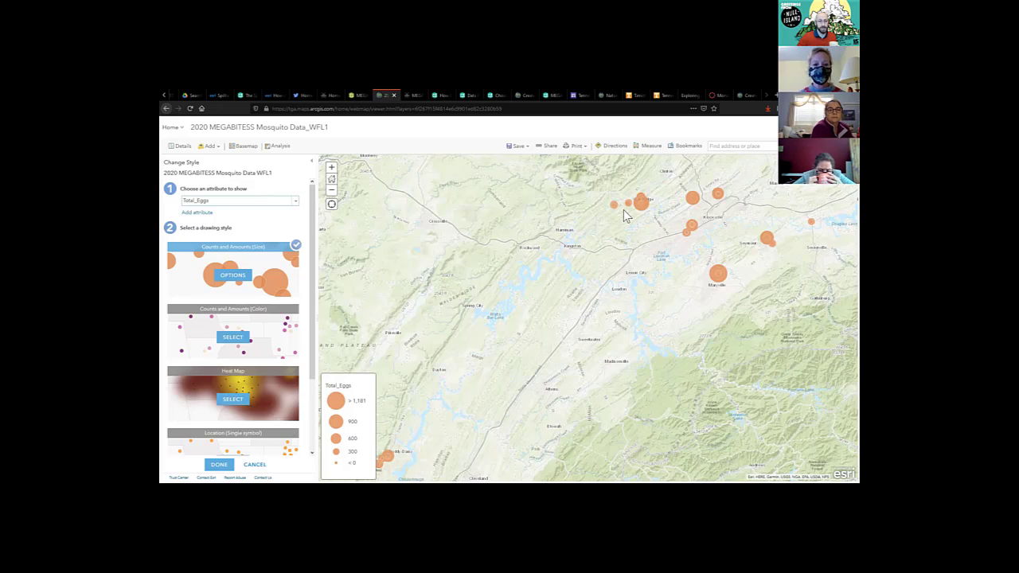
left_click(218, 466)
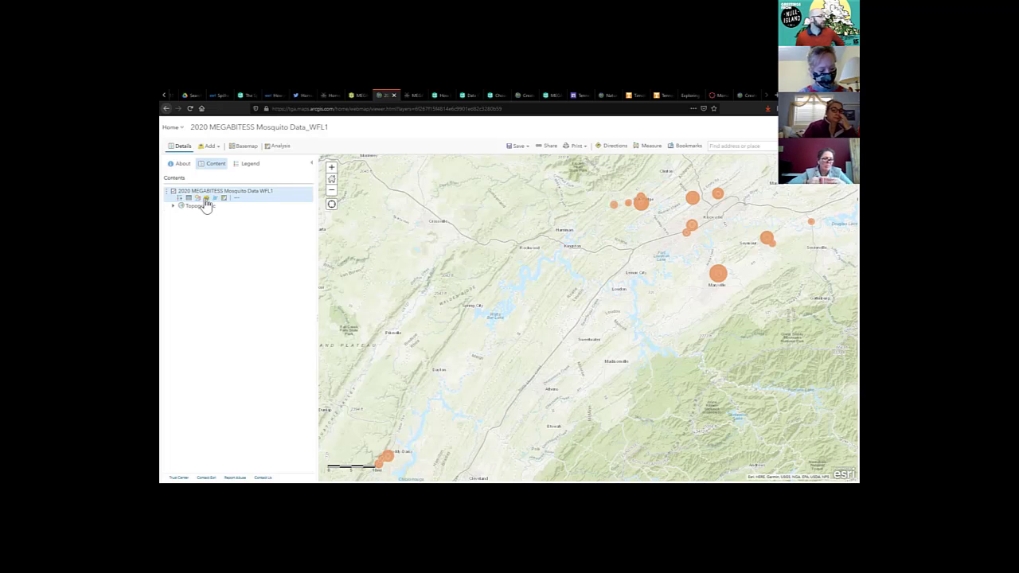
Step: Filter the mosquito data layer to a single educator's records, picking the educator's surname from the Educator field's unique values
left_click(206, 198)
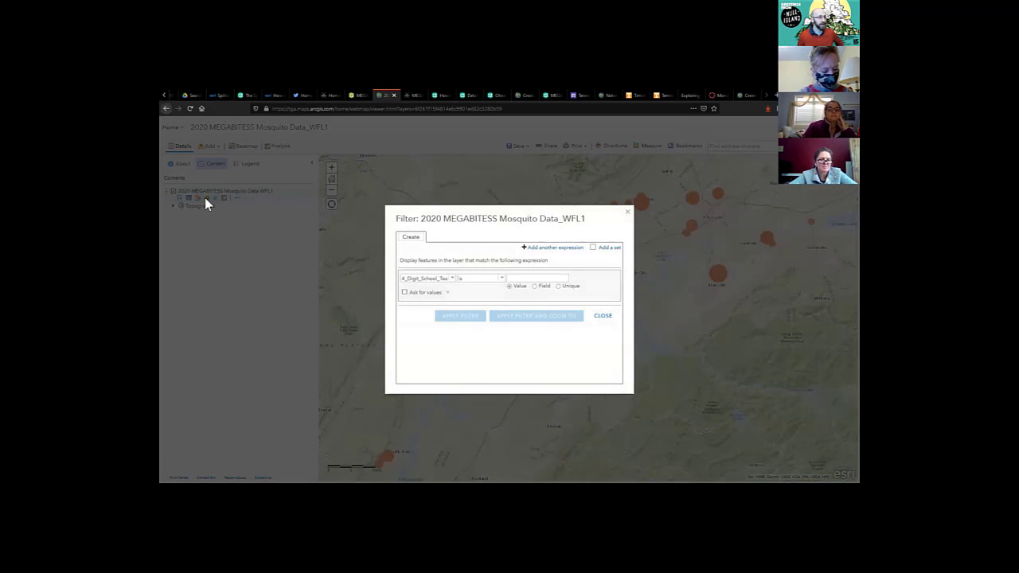
left_click(457, 278)
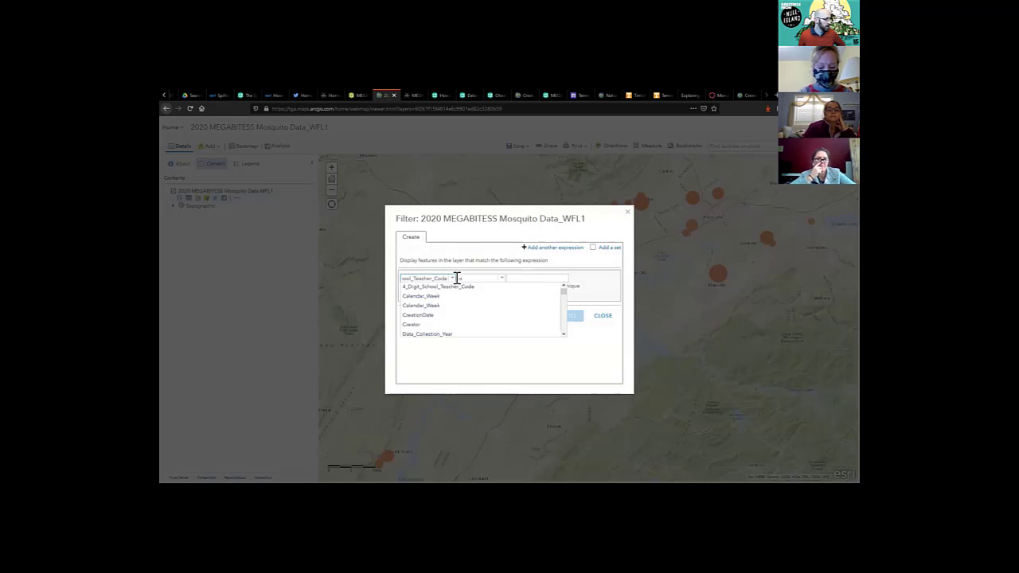
left_click(565, 335)
left_click(564, 337)
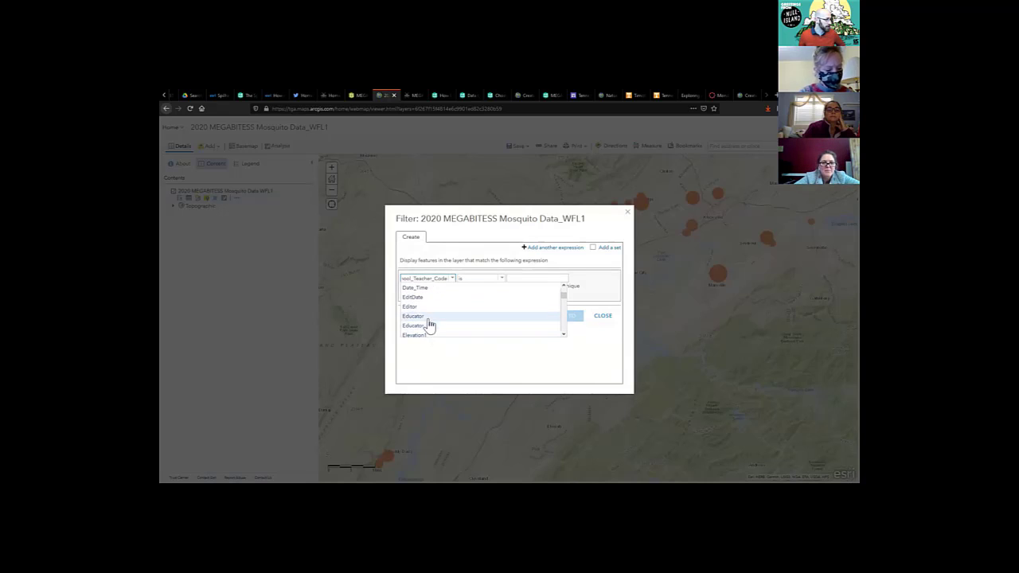
left_click(427, 322)
left_click(558, 286)
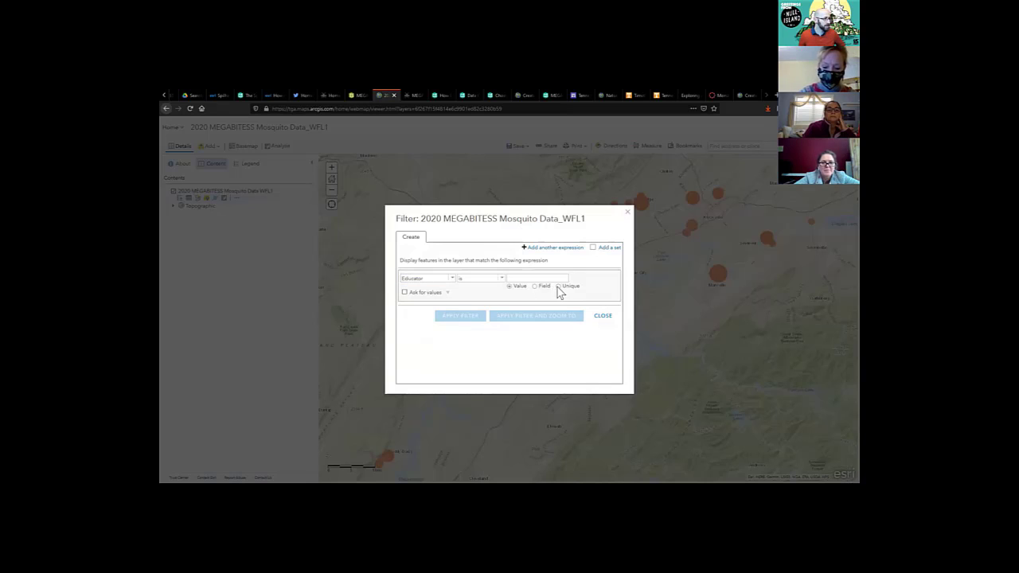
left_click(571, 279)
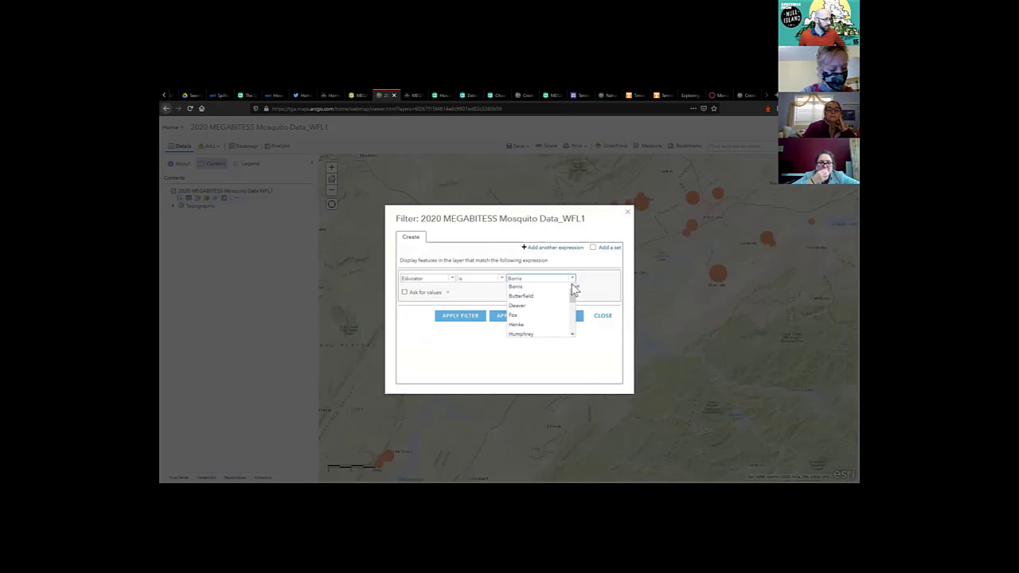
left_click_drag(573, 297, 571, 305)
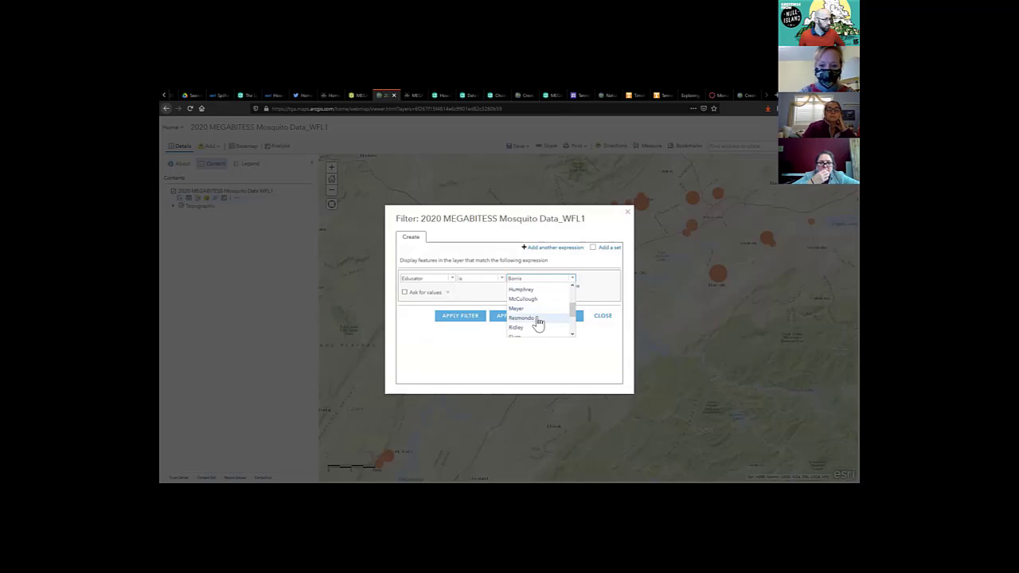
left_click(539, 323)
left_click(454, 323)
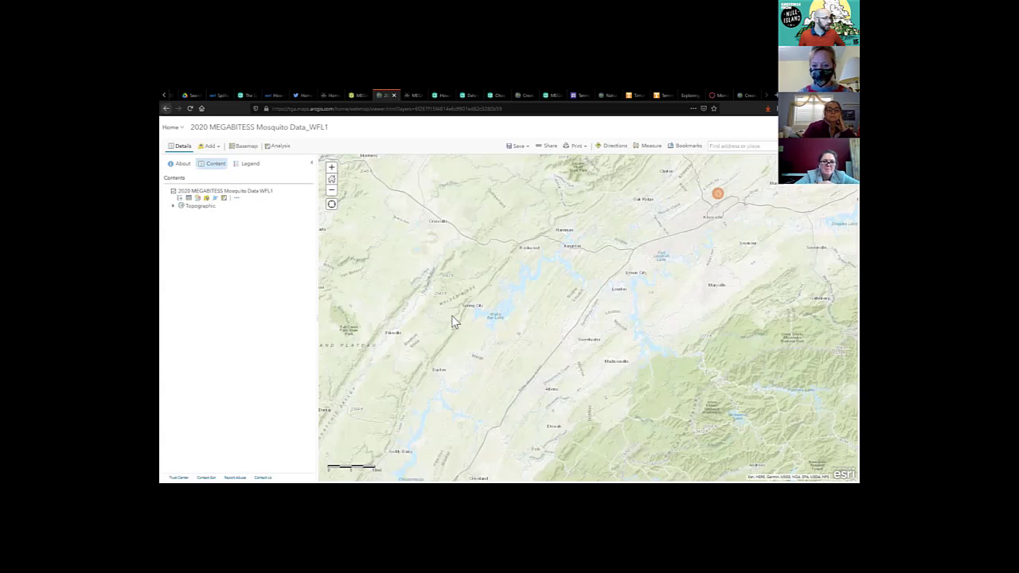
Step: Examine the filtered trap points up close around the school building near Campus Ln NE
left_click_drag(695, 237, 674, 268)
left_click_drag(681, 223, 708, 239, "shift")
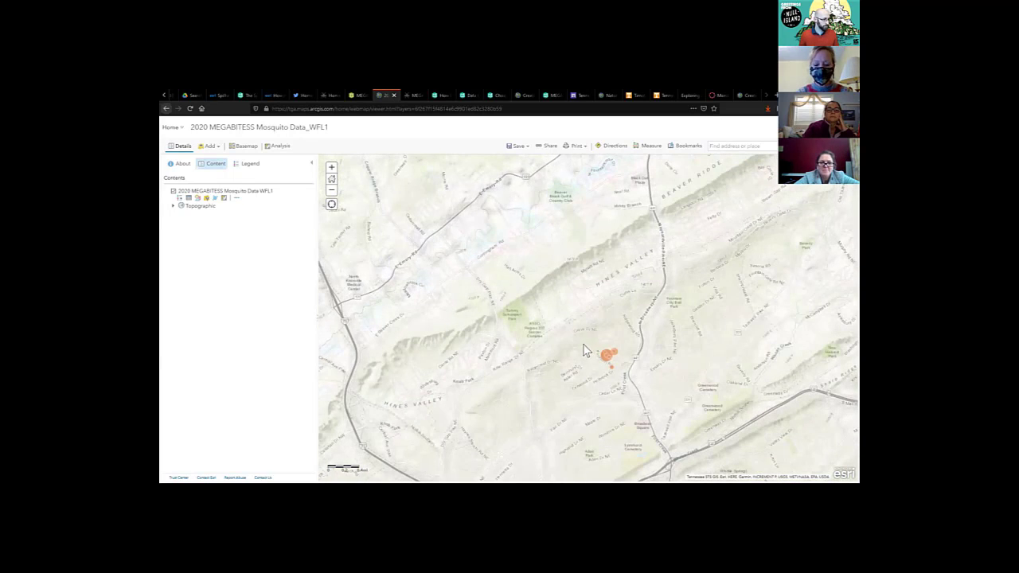
left_click_drag(585, 341, 652, 396, "shift")
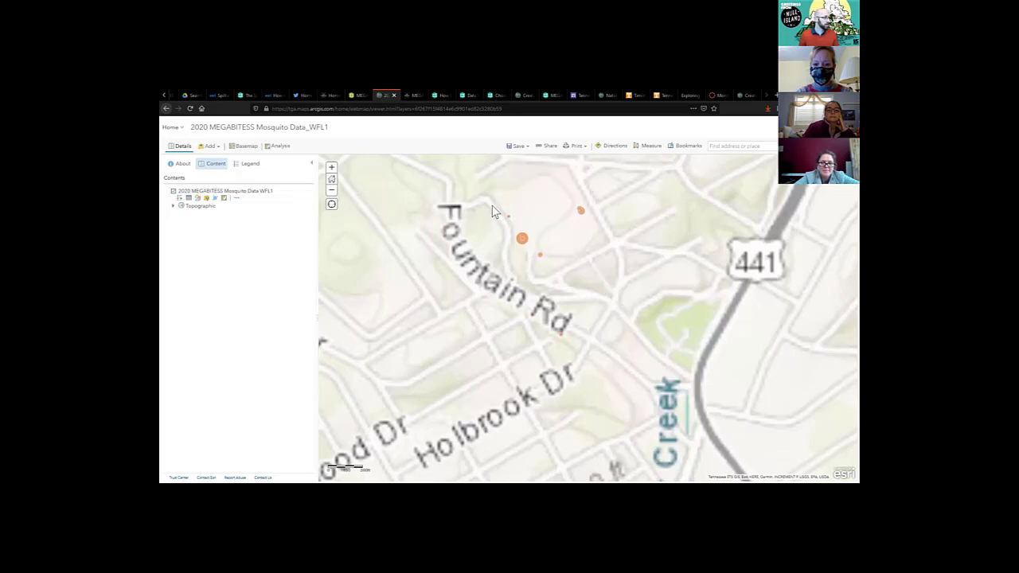
left_click_drag(475, 184, 624, 299, "shift")
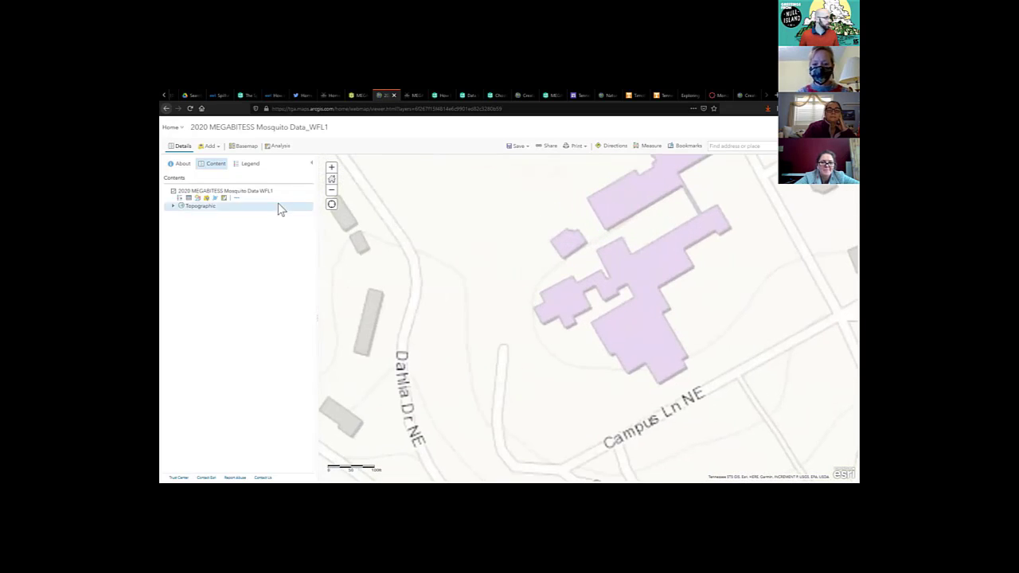
left_click(331, 190)
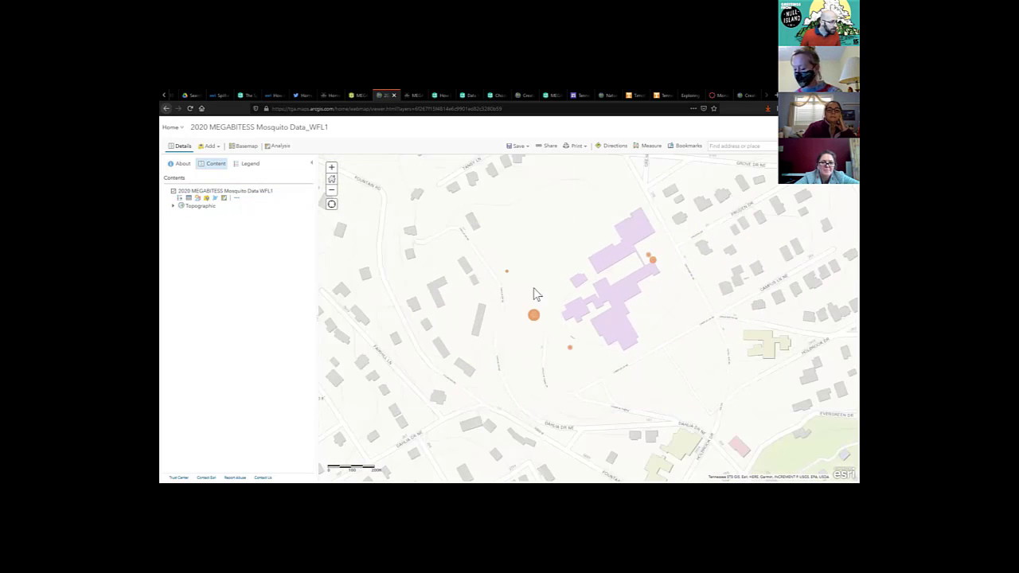
left_click_drag(623, 330, 617, 288)
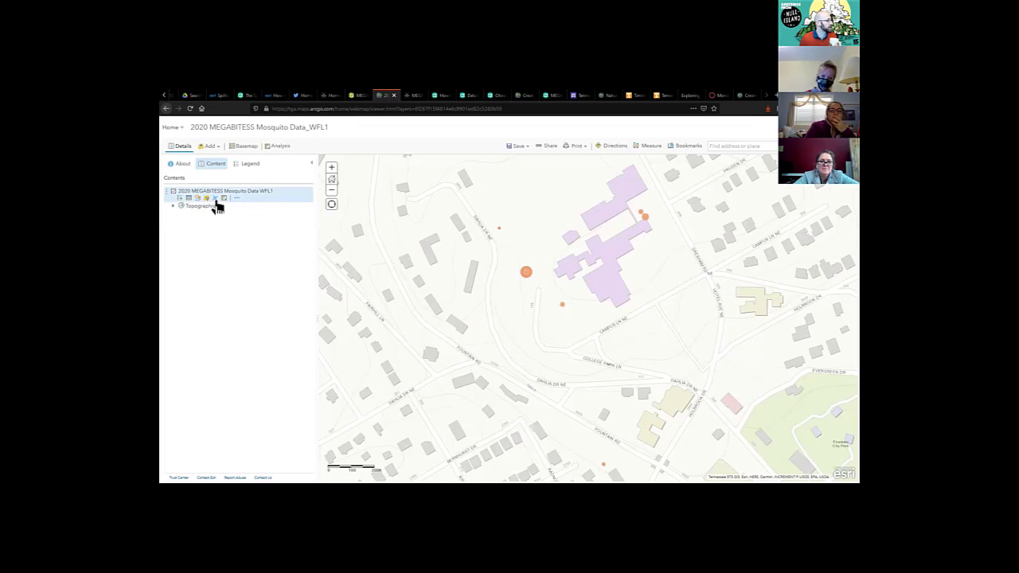
Step: Add a second expression to the layer's filter, Calendar_Week is 35 from the unique values, and apply it
left_click(206, 198)
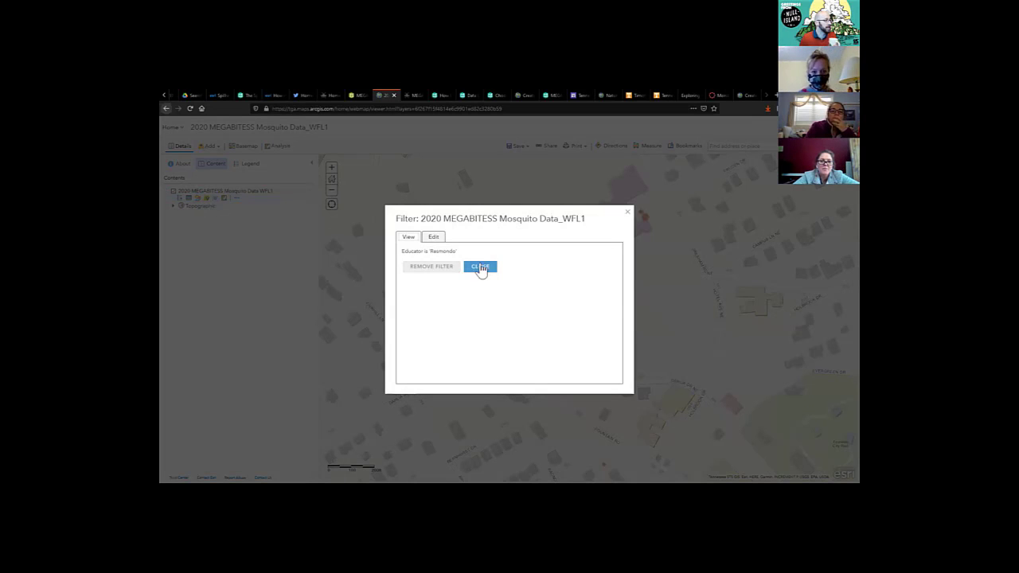
left_click(433, 237)
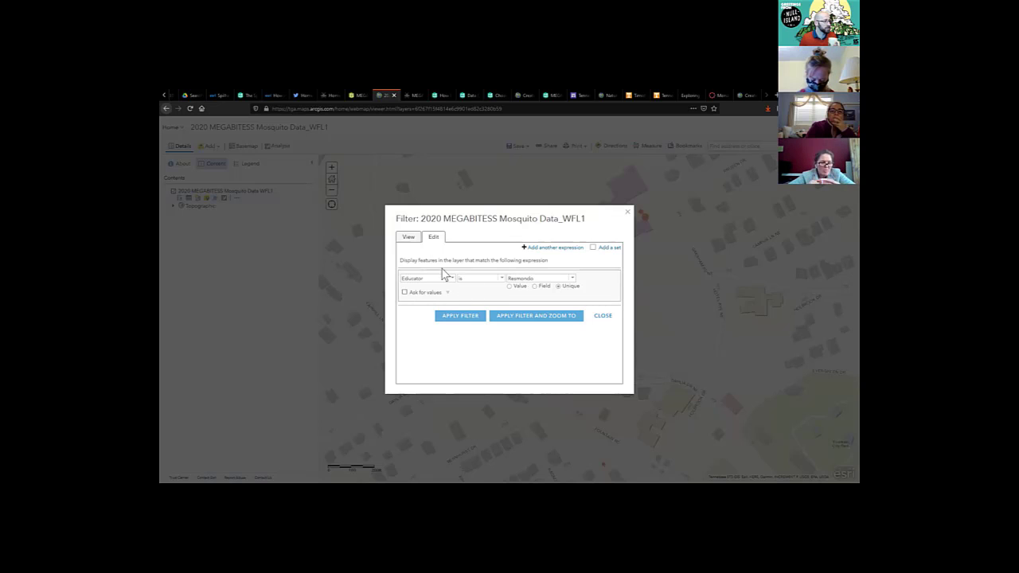
left_click(544, 248)
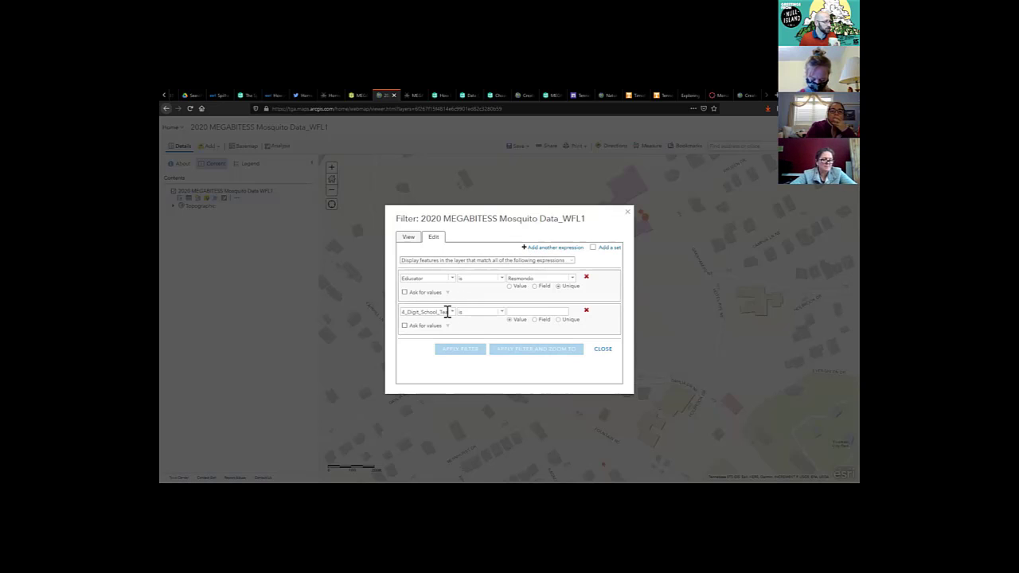
left_click(451, 313)
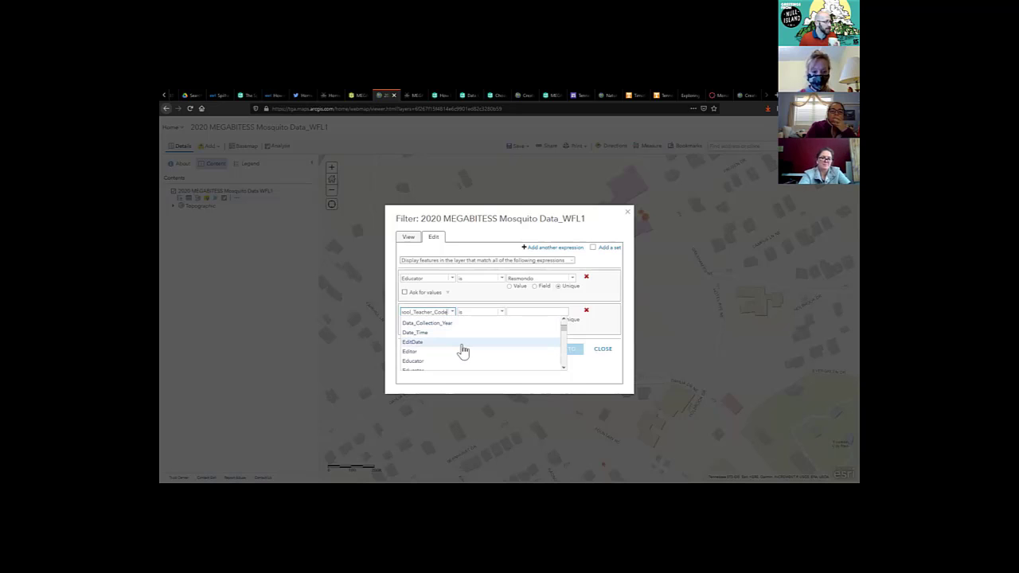
scroll(464, 350, "up", 5)
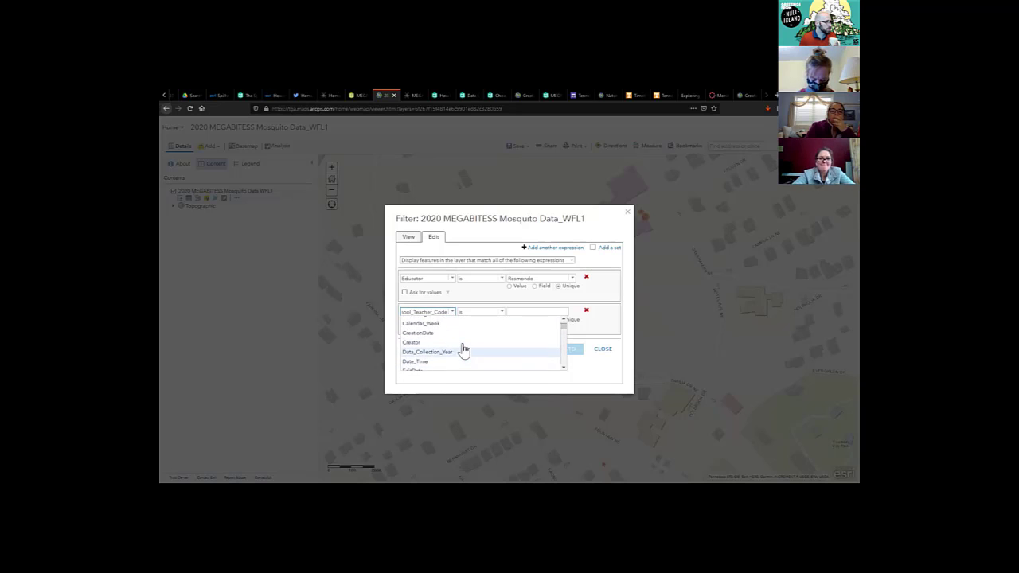
left_click(449, 330)
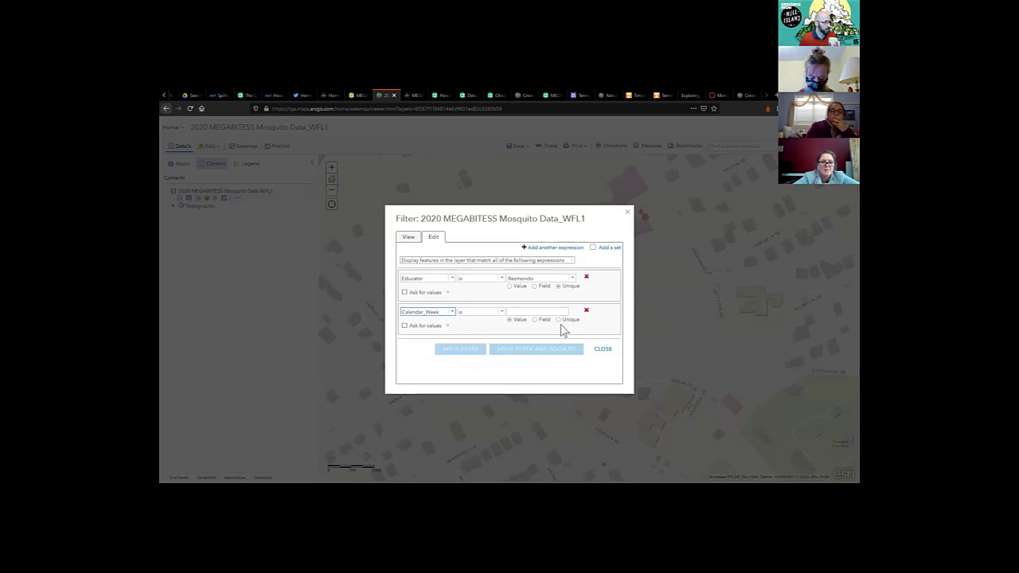
left_click(559, 319)
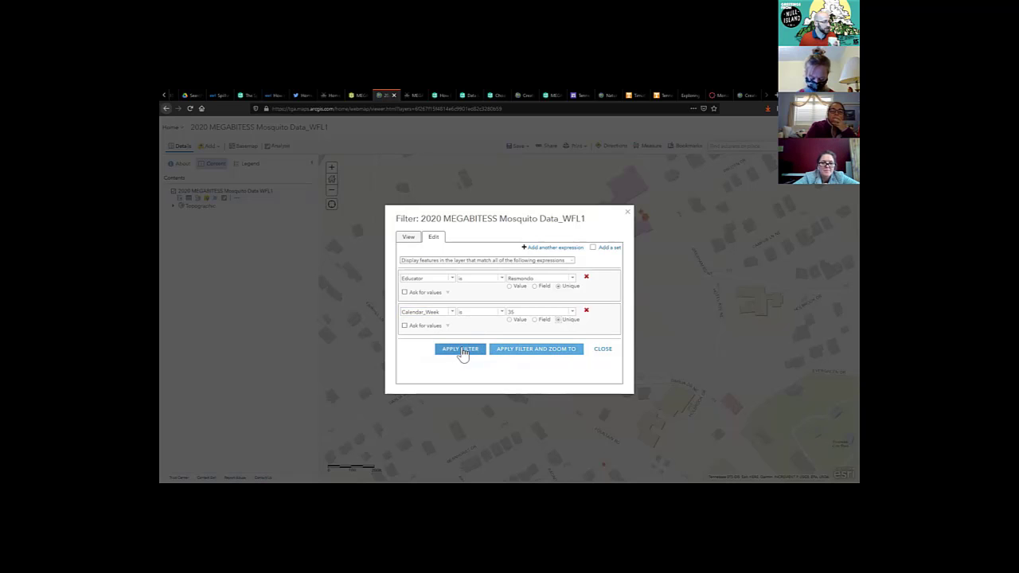
left_click(462, 350)
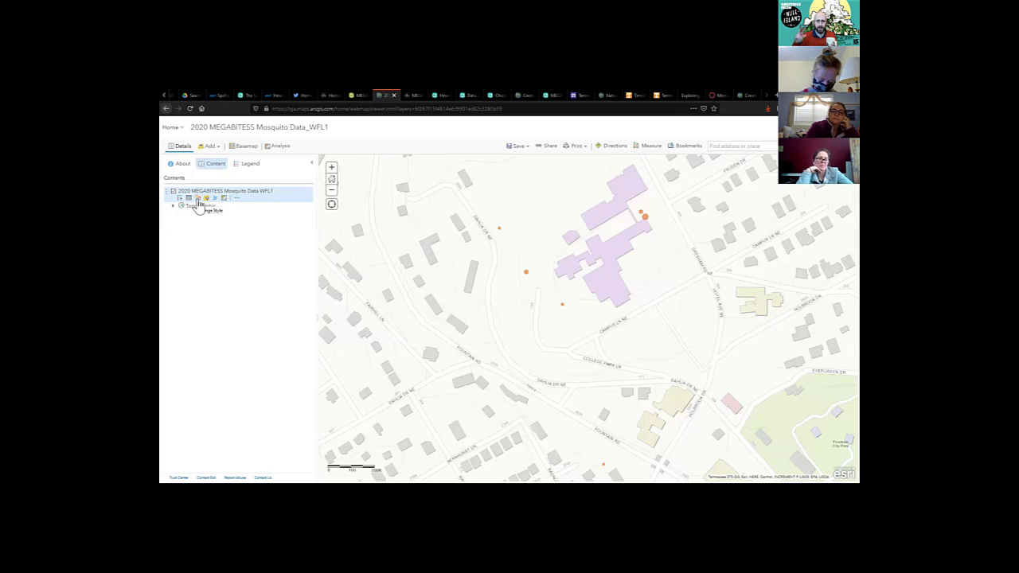
Step: Add Elevation1 as a second attribute to the layer's style alongside Total_Eggs
left_click(197, 200)
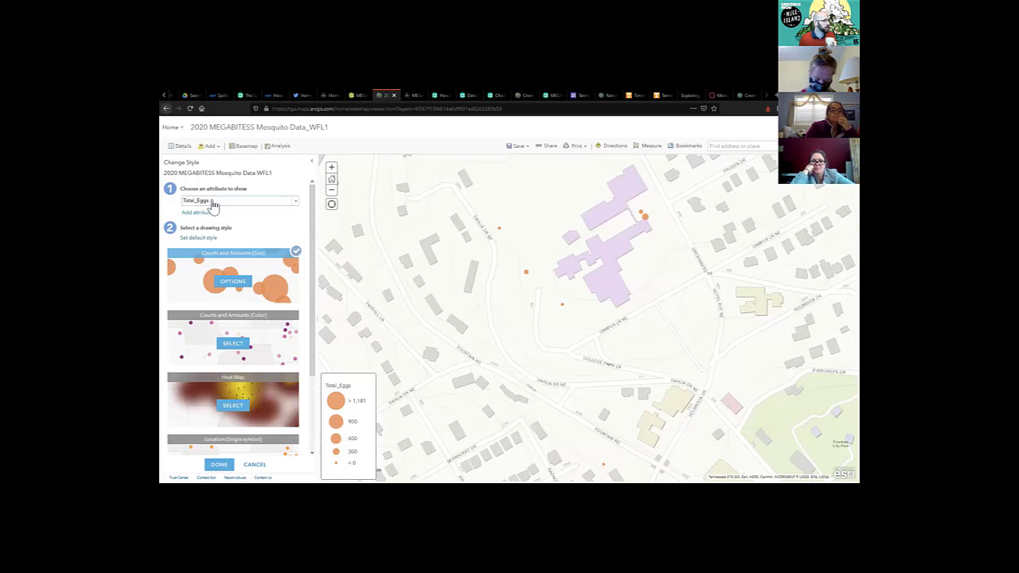
left_click(198, 214)
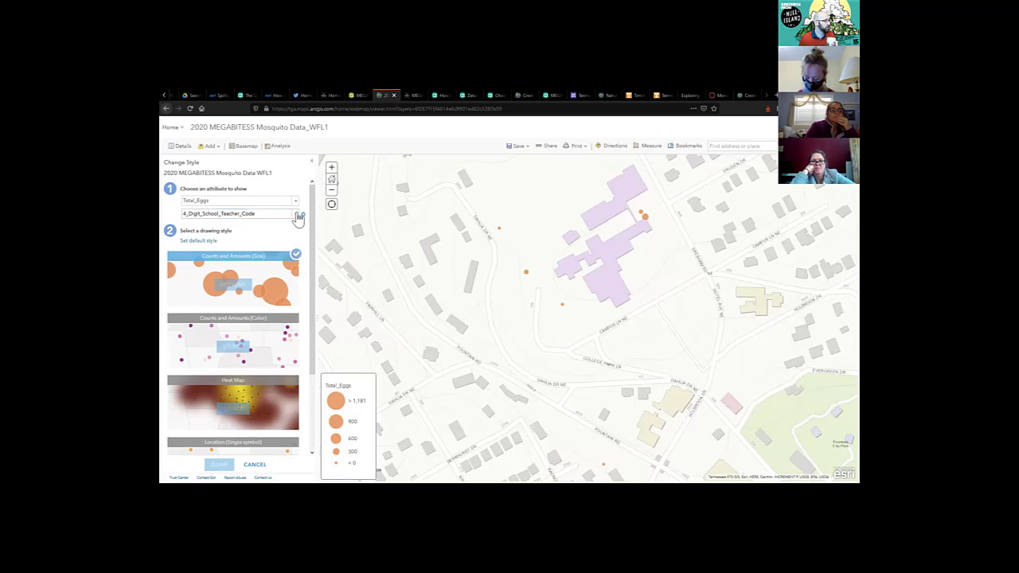
left_click(297, 214)
scroll(283, 234, "down", 3)
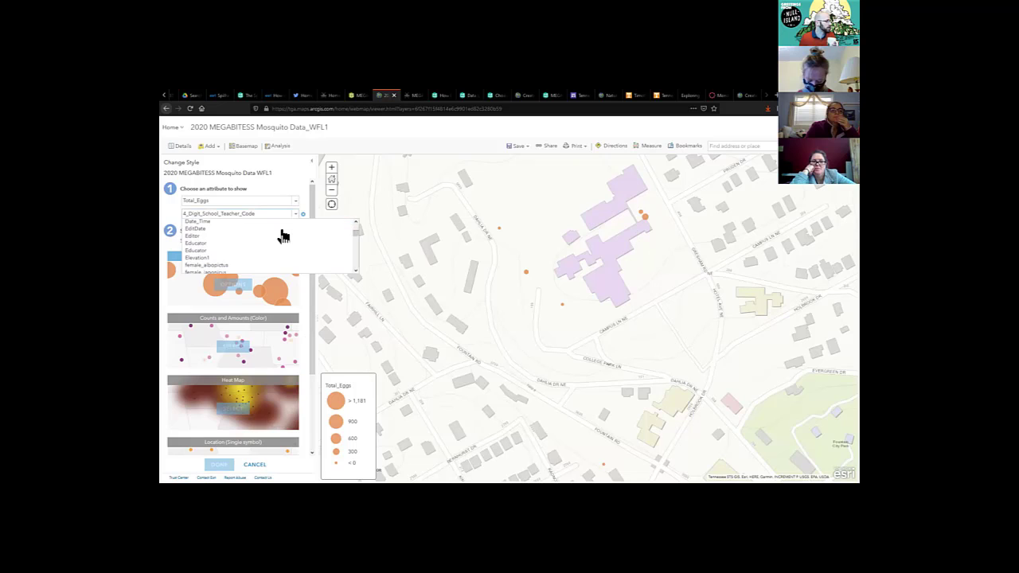
left_click(244, 258)
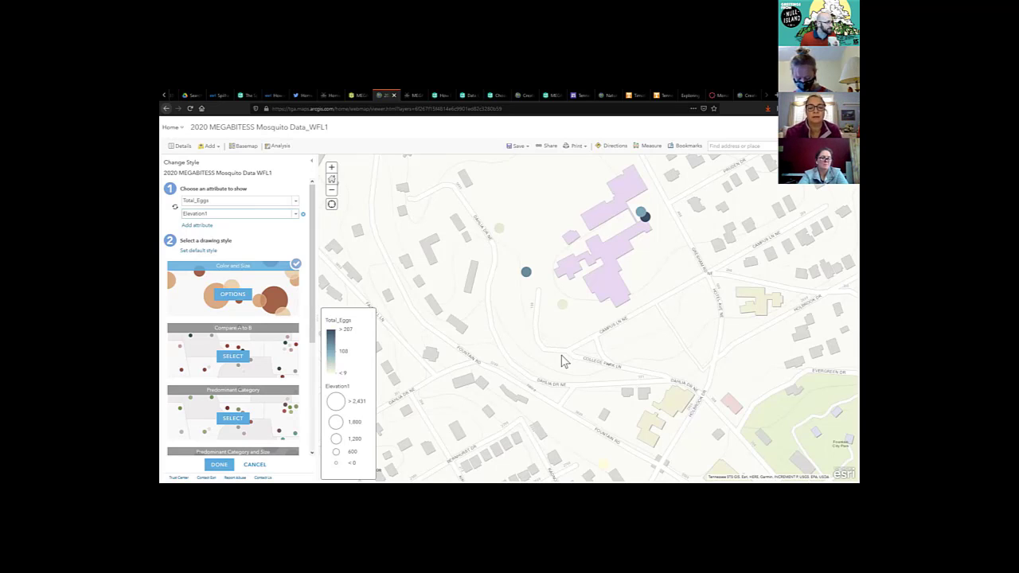
Step: Change the basemap to Light Gray Canvas and bring the trap points back into view
left_click_drag(584, 410, 569, 363)
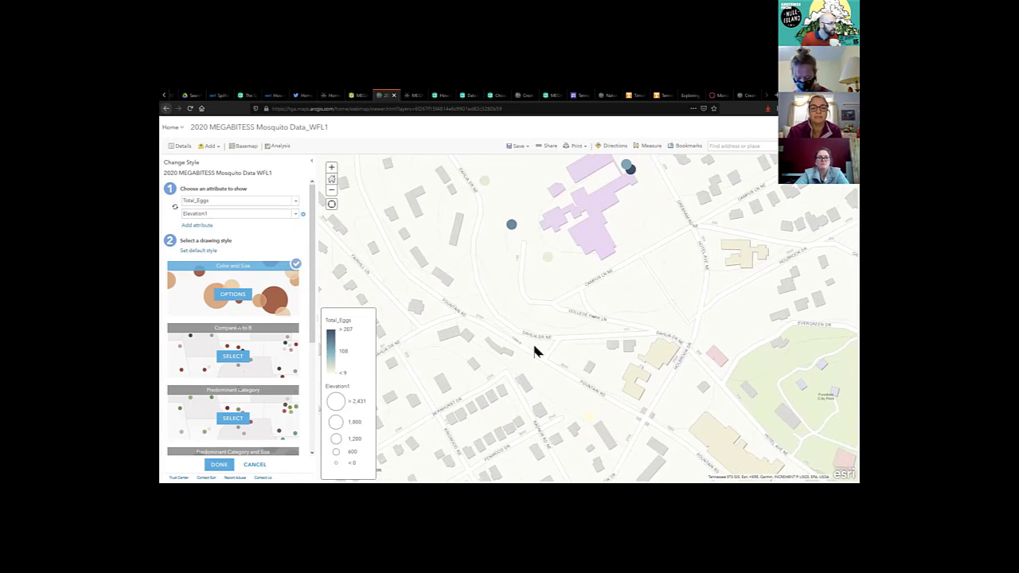
left_click(244, 146)
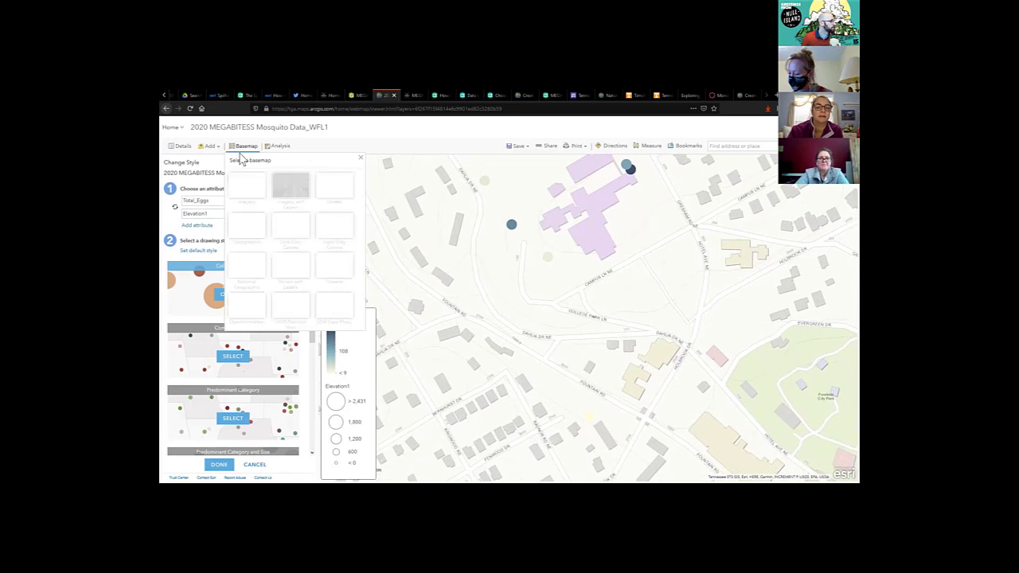
left_click(331, 229)
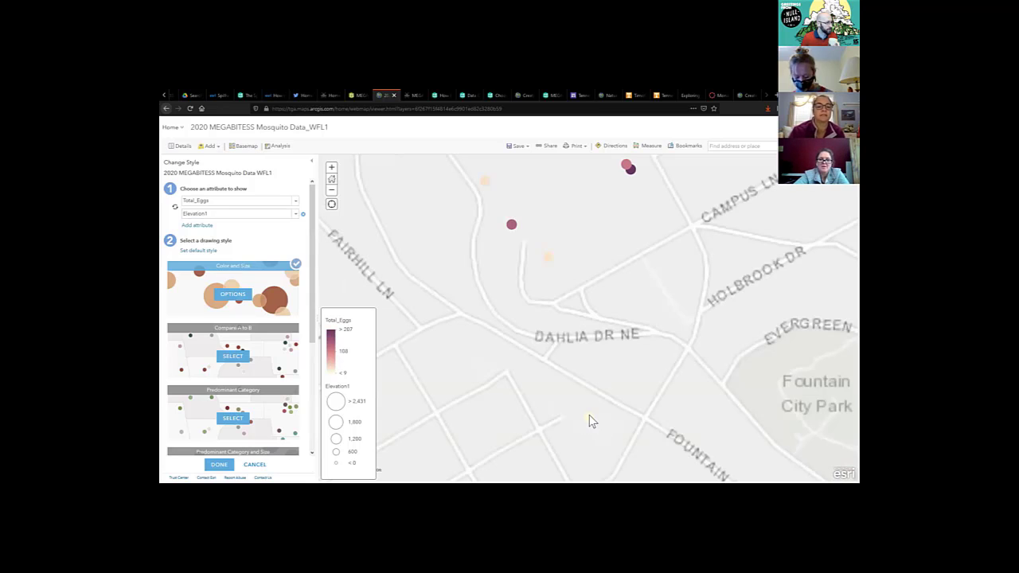
left_click_drag(559, 269, 565, 297)
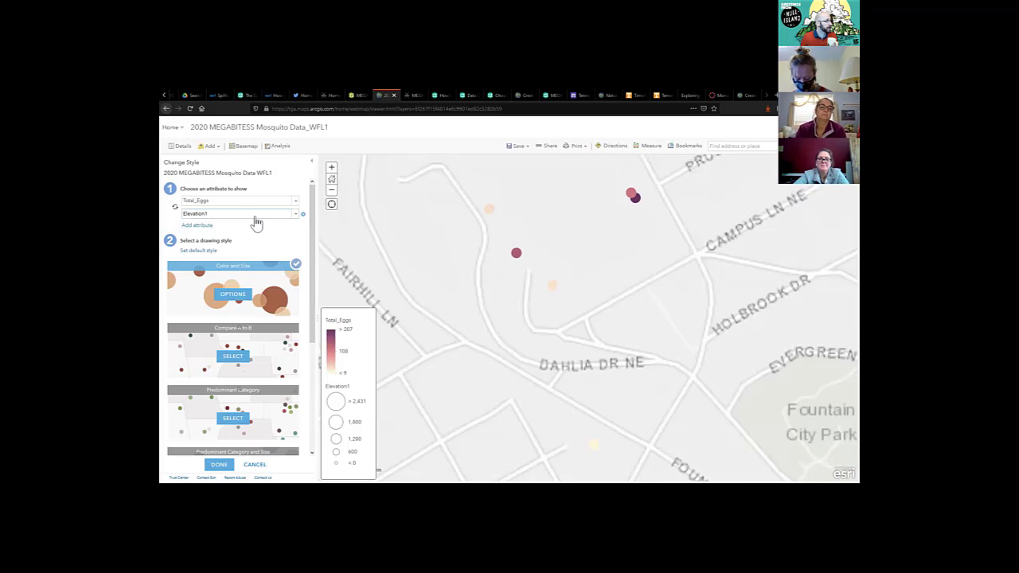
Step: Try Land_Cover as the second style attribute alongside Total_Eggs, and discard the layer's style changes
left_click(295, 216)
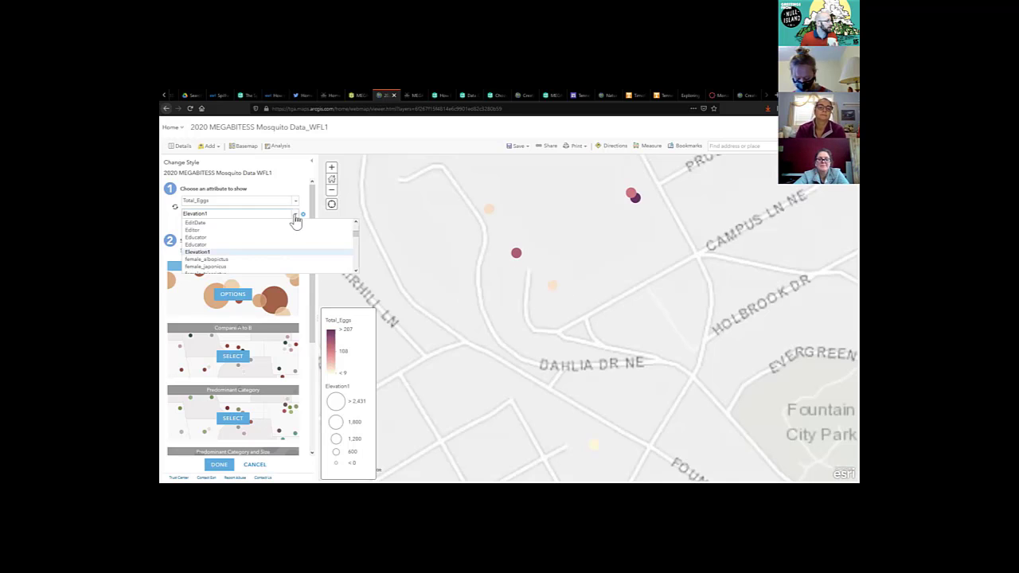
scroll(305, 246, "down", 5)
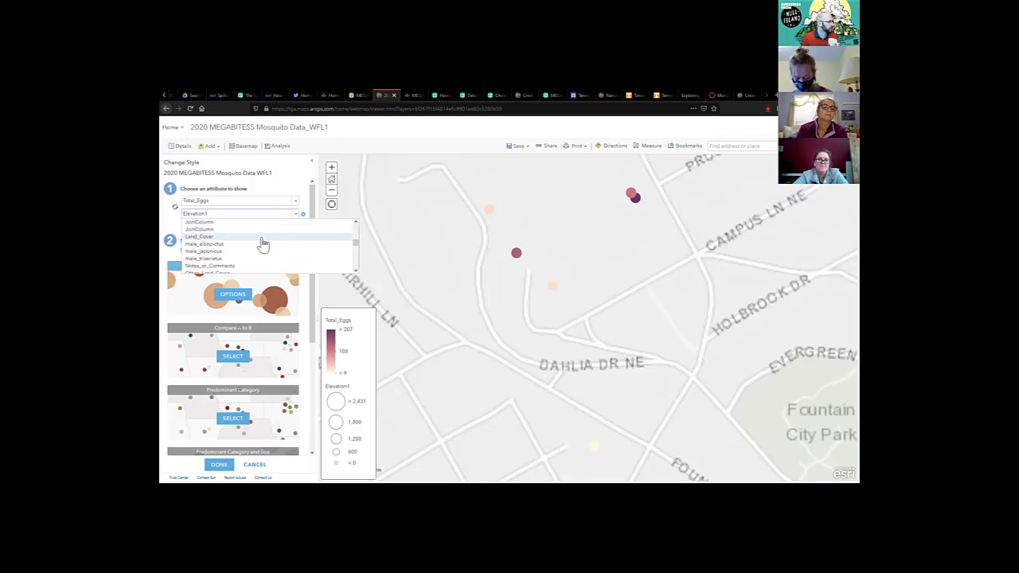
left_click(263, 243)
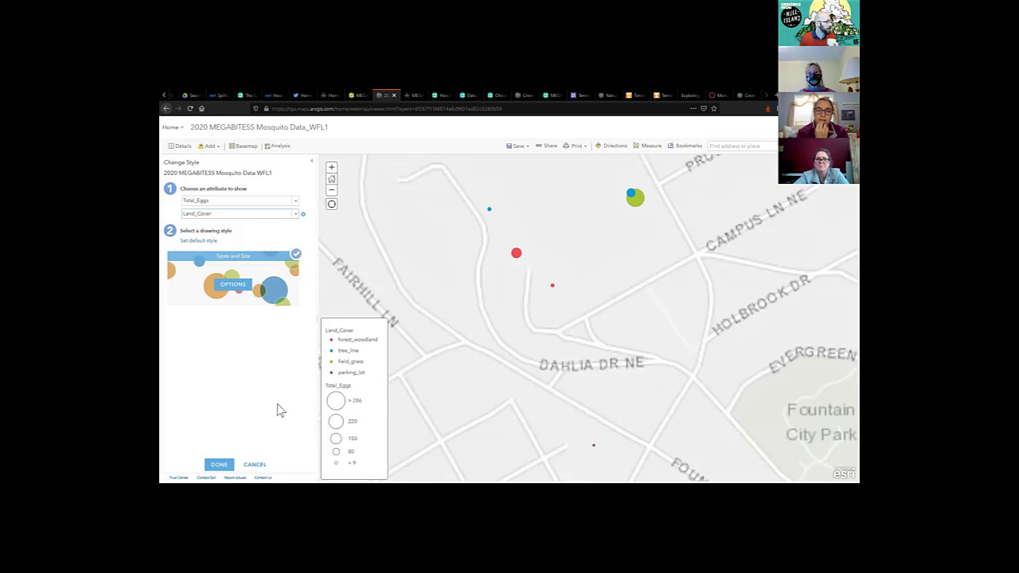
left_click(254, 465)
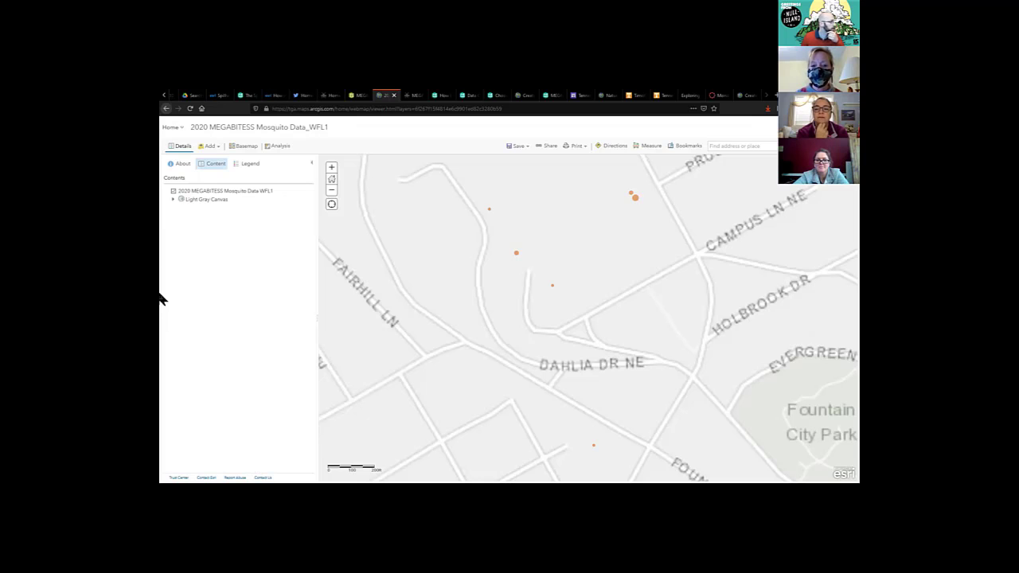
Step: Change the Educator expression in the layer's filter to the educator listed after Humphrey in the unique values, and apply the filter
mouse_move(204, 199)
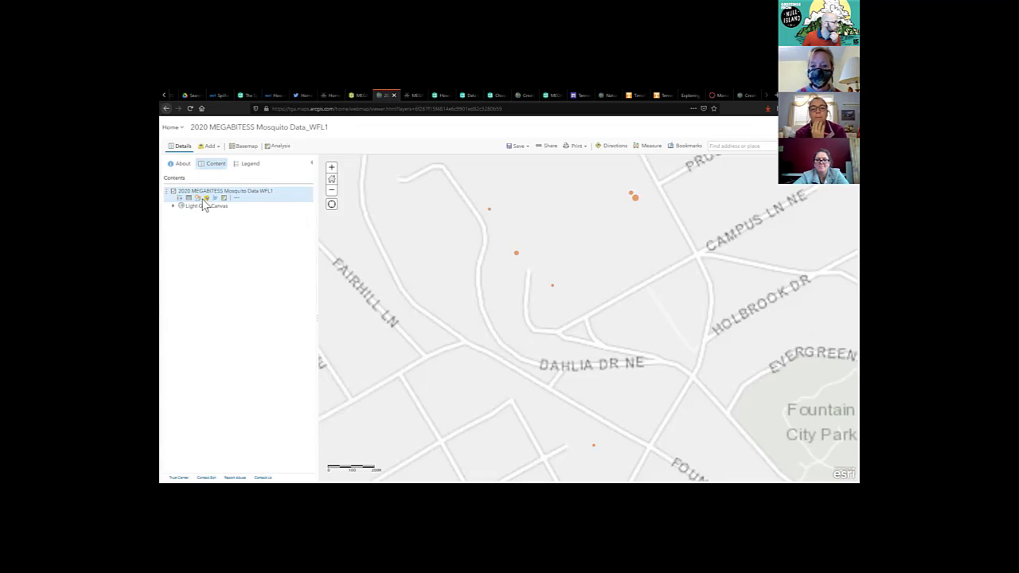
left_click(205, 198)
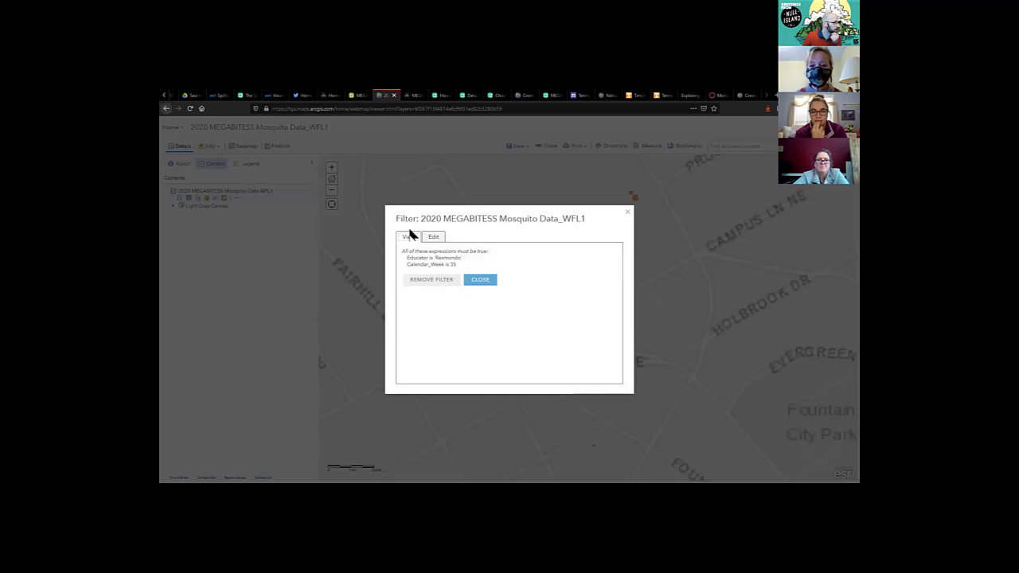
left_click(433, 235)
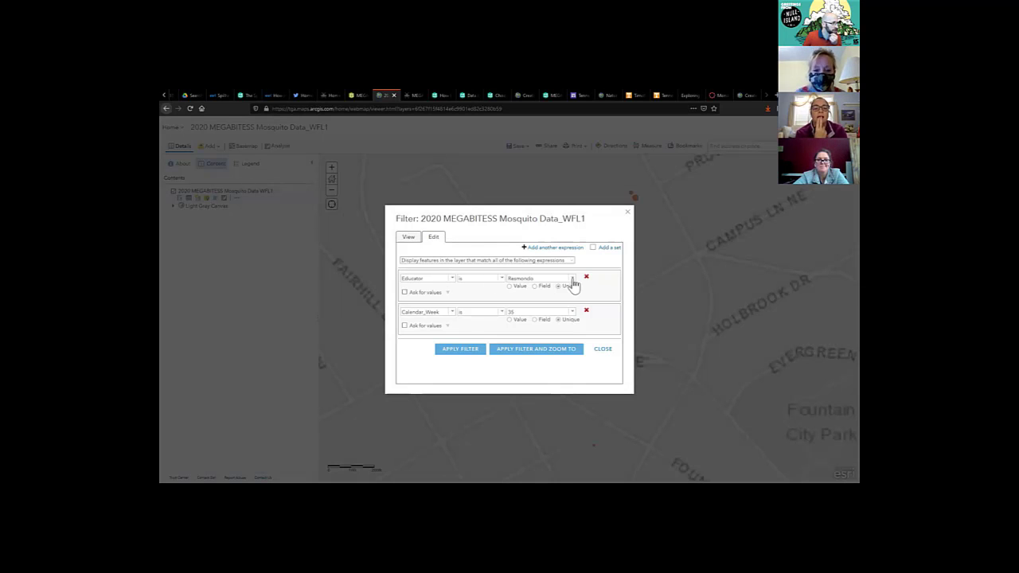
left_click(570, 280)
scroll(572, 296, "down", 2)
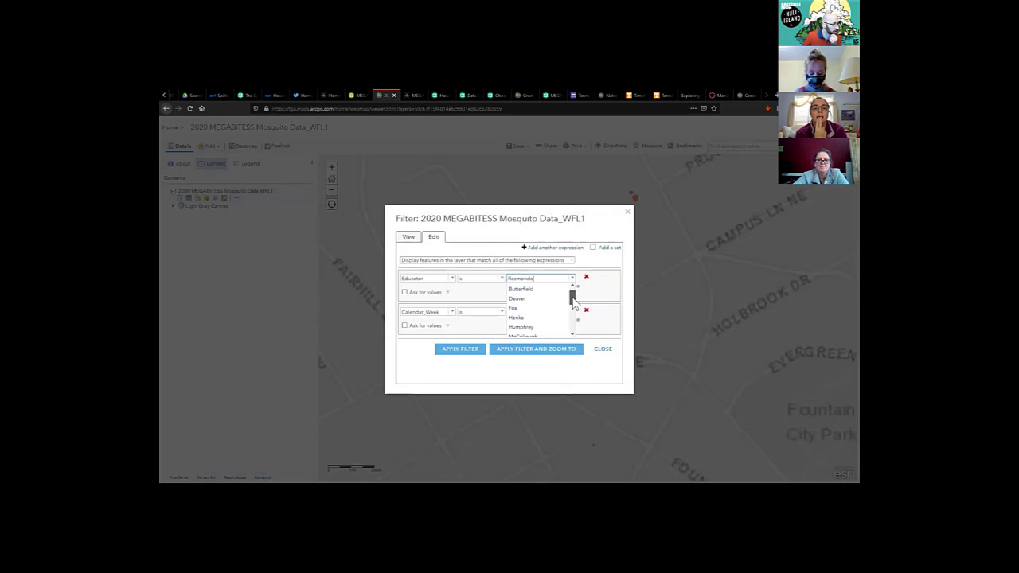
left_click(549, 325)
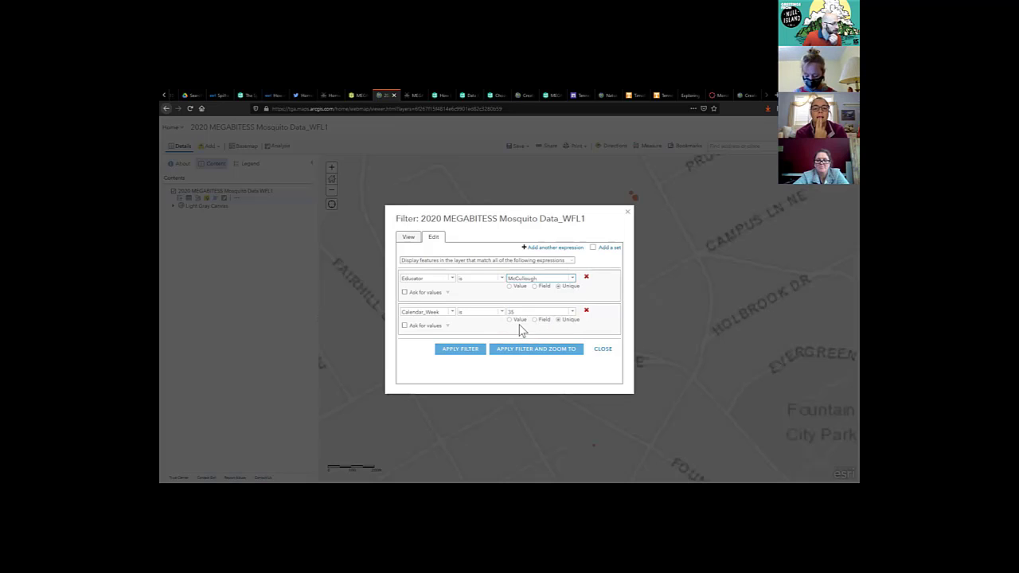
left_click(460, 349)
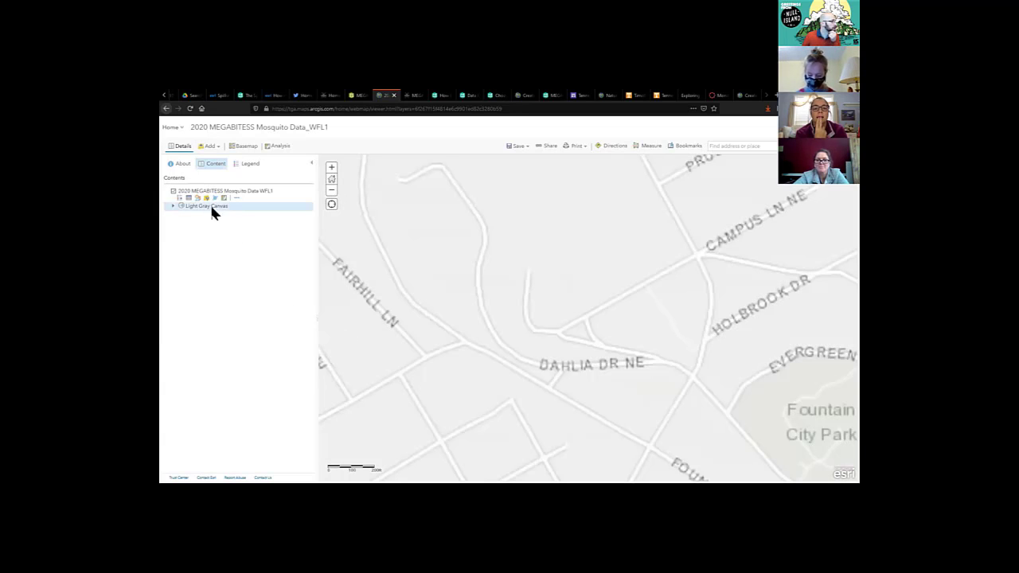
Step: Style the filtered trap points near Oak Ridge by Total_Eggs with Elevation1 as second attribute, save the style and show the legend
scroll(491, 236, "down", 2)
scroll(488, 235, "down", 2)
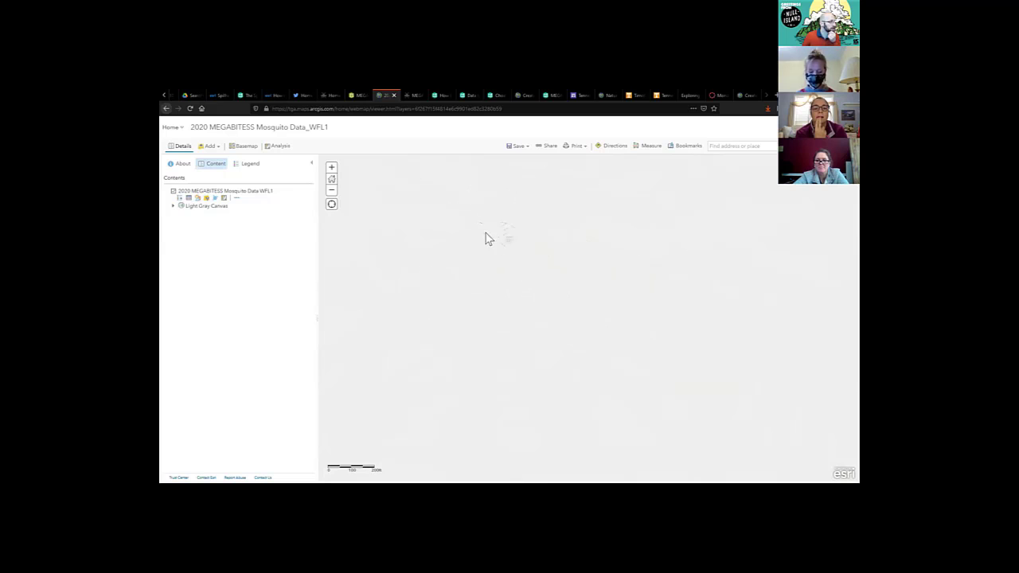
scroll(422, 261, "down", 3)
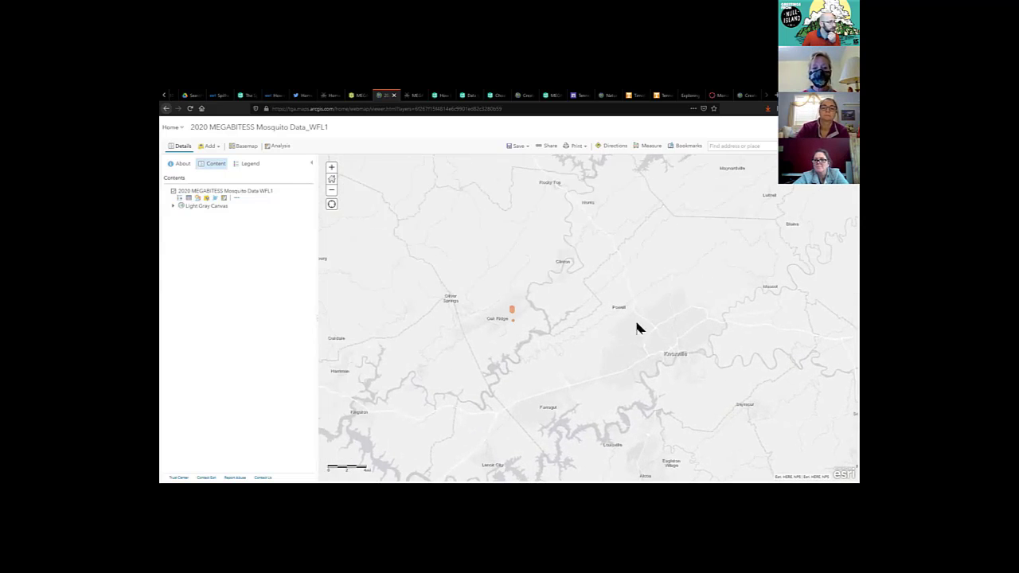
scroll(504, 316, "up", 3)
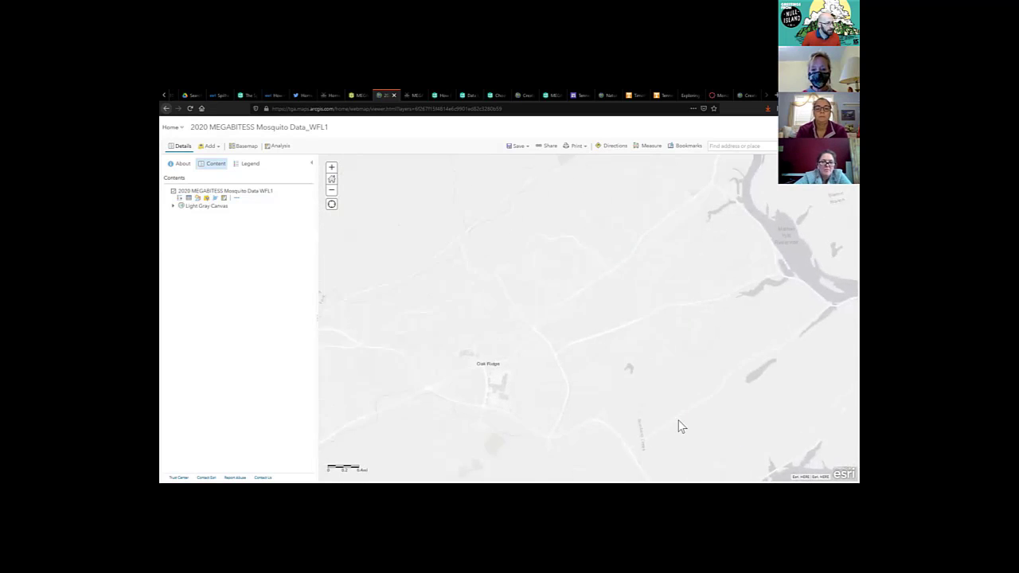
scroll(669, 391, "up", 2)
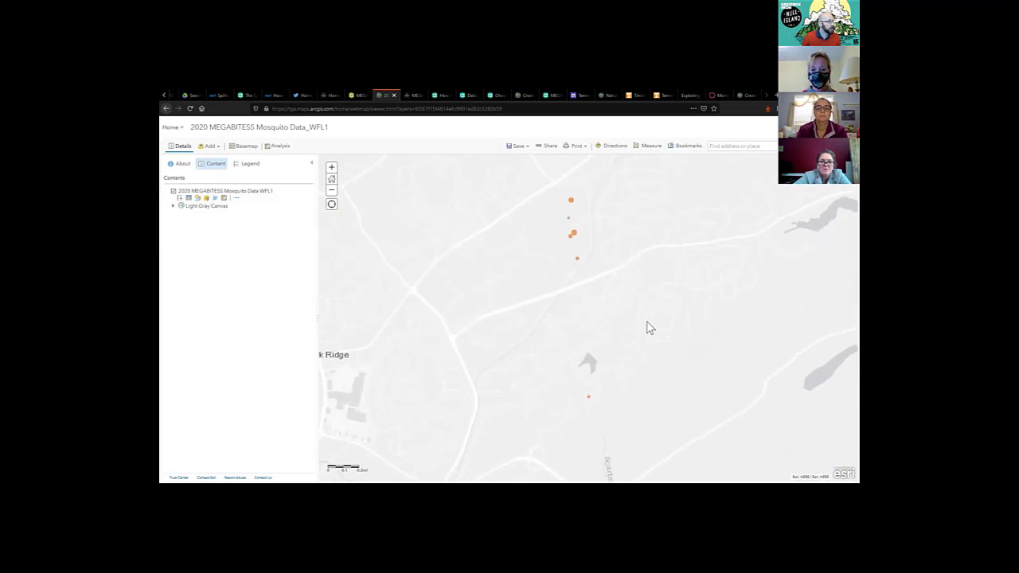
left_click(196, 199)
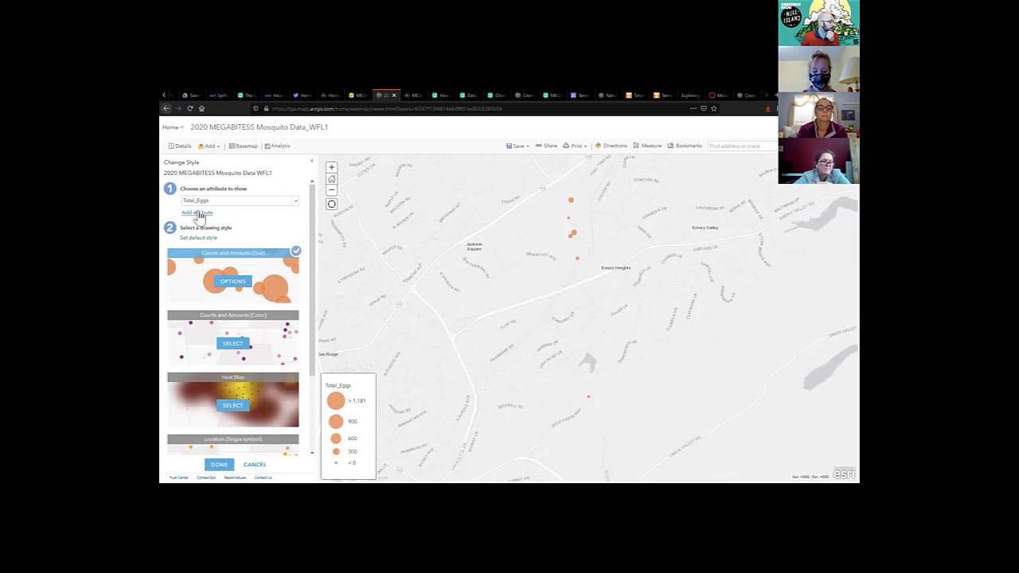
left_click(197, 213)
left_click(295, 214)
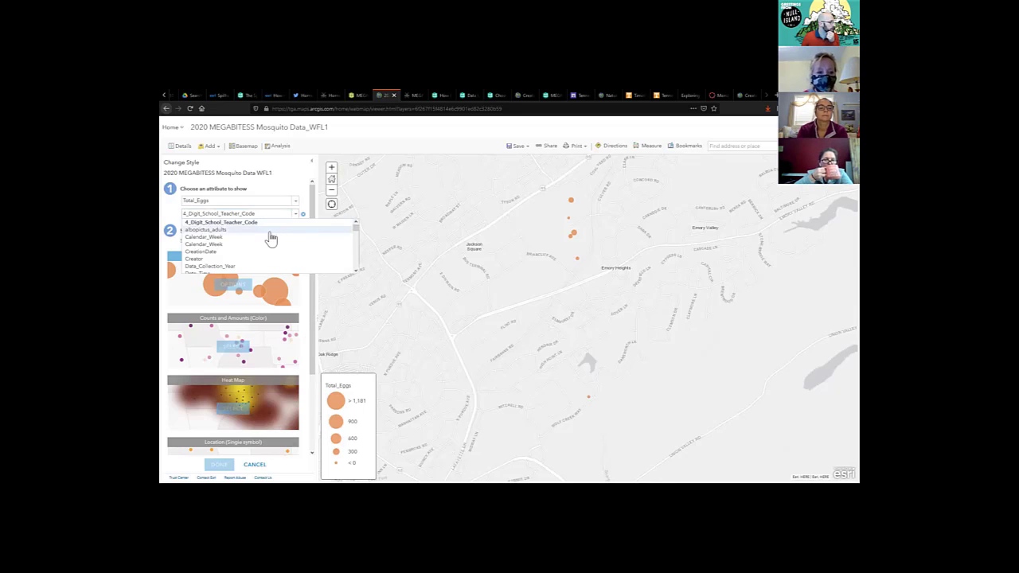
scroll(255, 243, "down", 1)
scroll(243, 247, "down", 2)
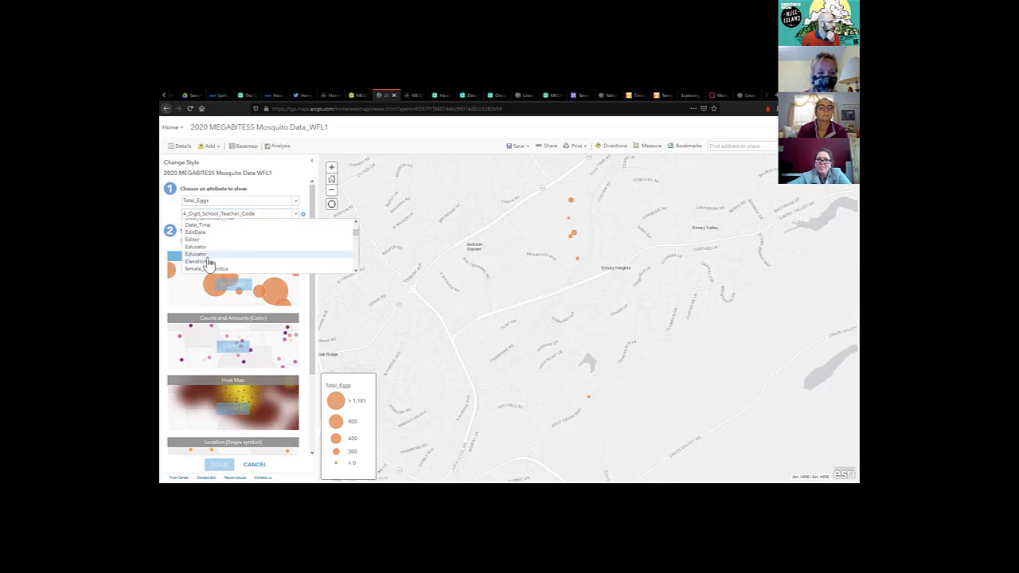
left_click(207, 263)
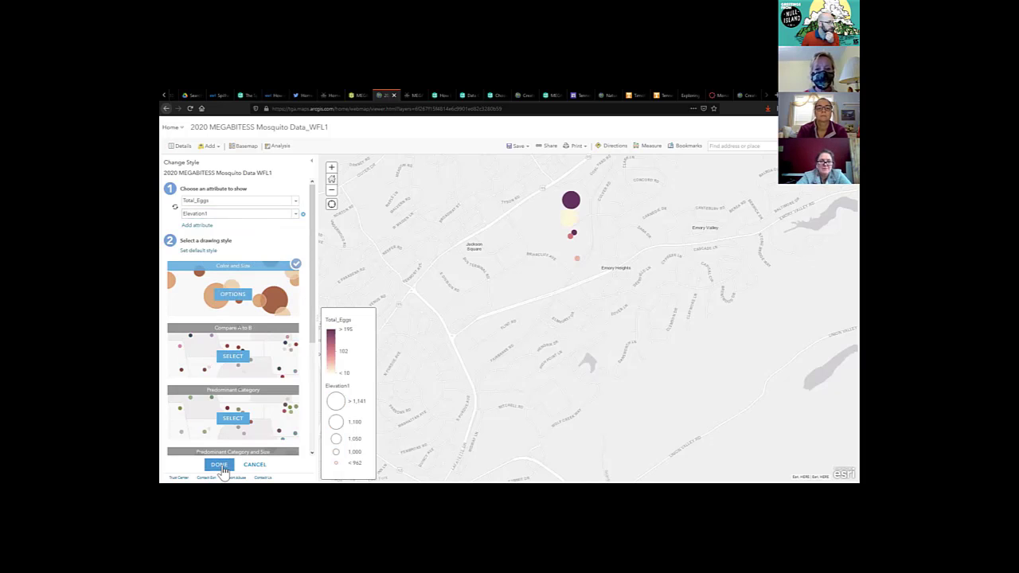
left_click(220, 465)
left_click(249, 163)
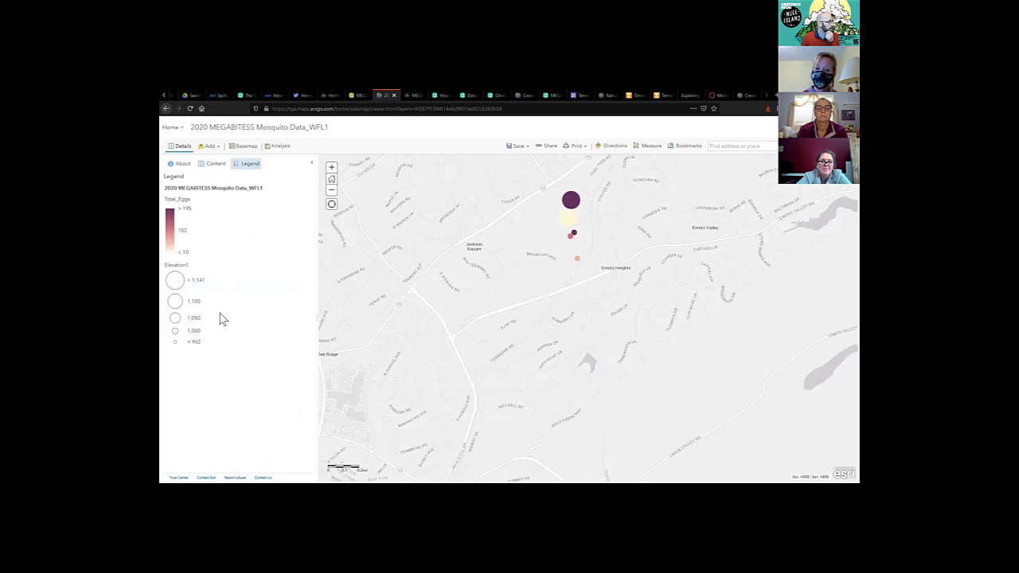